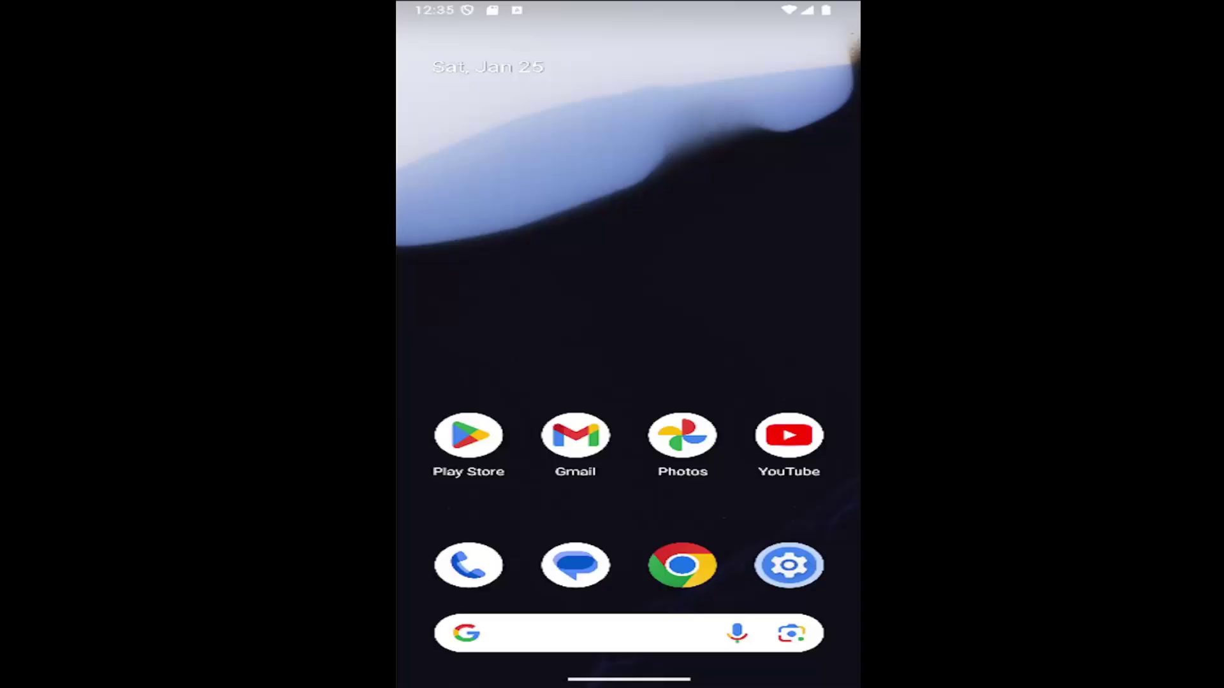
Step: Launch Settings from the app drawer and scroll down toward the Google entry
{"action": "left_click_drag", "start_coordinate": [557, 475], "coordinate": [484, 278]}
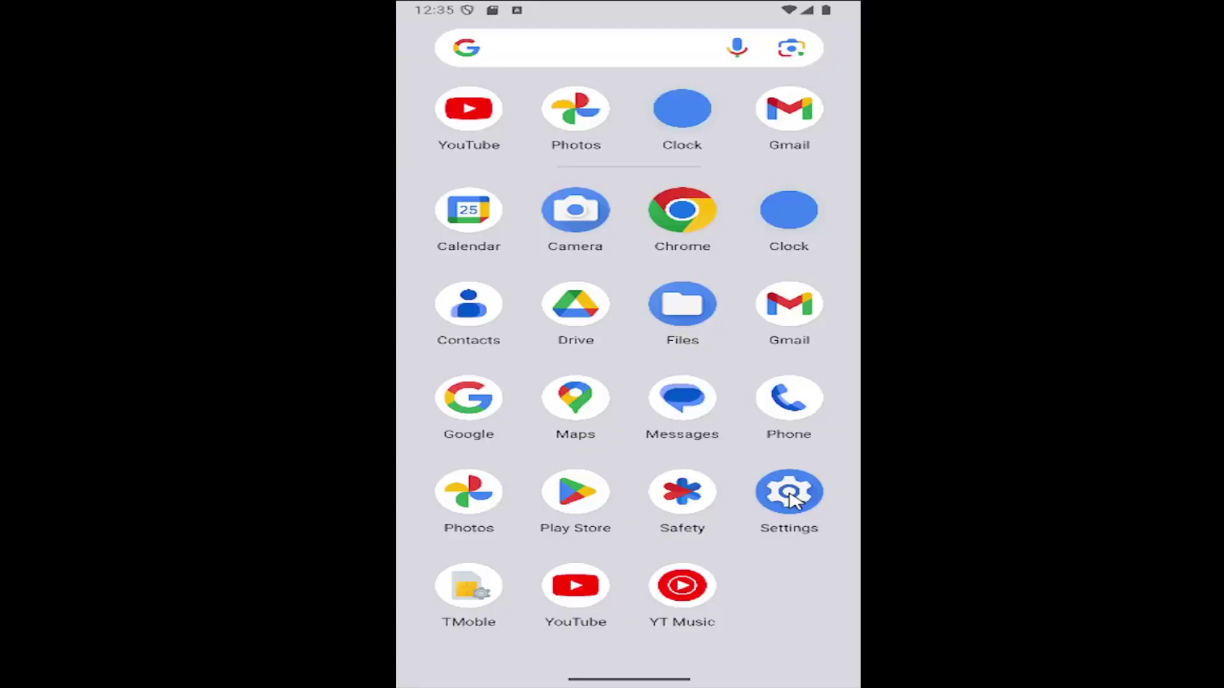
{"action": "left_click", "coordinate": [802, 516]}
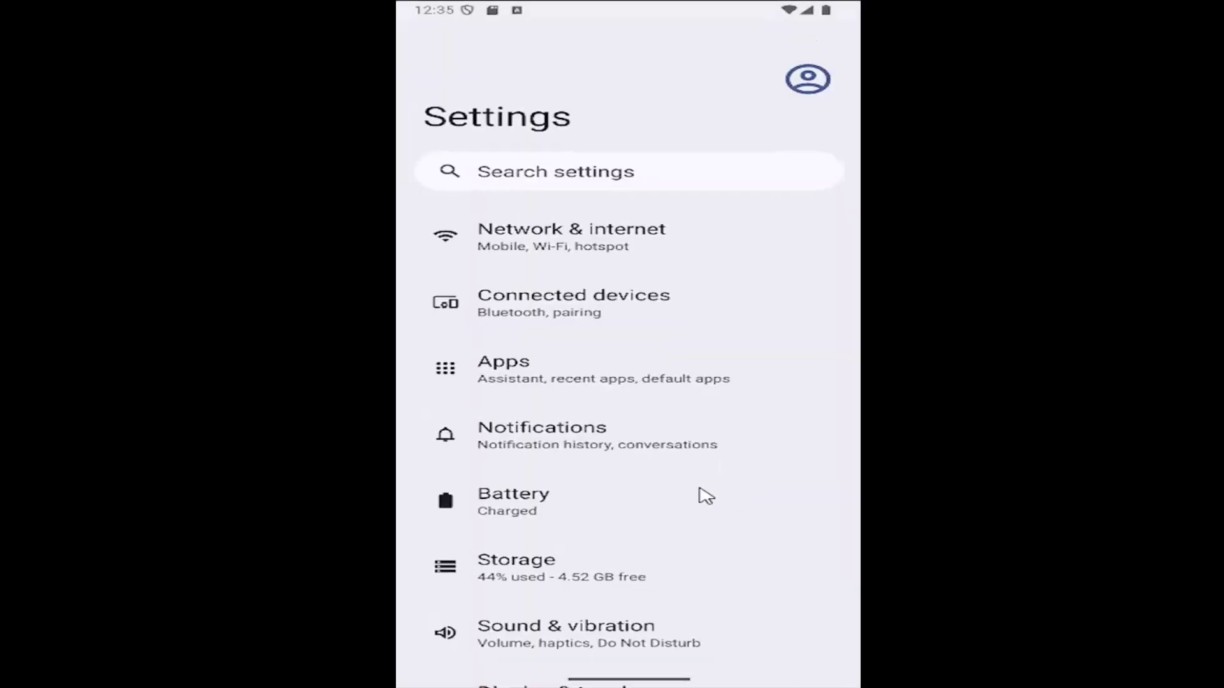
{"action": "left_click_drag", "start_coordinate": [621, 451], "coordinate": [619, 222]}
{"action": "left_click_drag", "start_coordinate": [664, 628], "coordinate": [683, 293]}
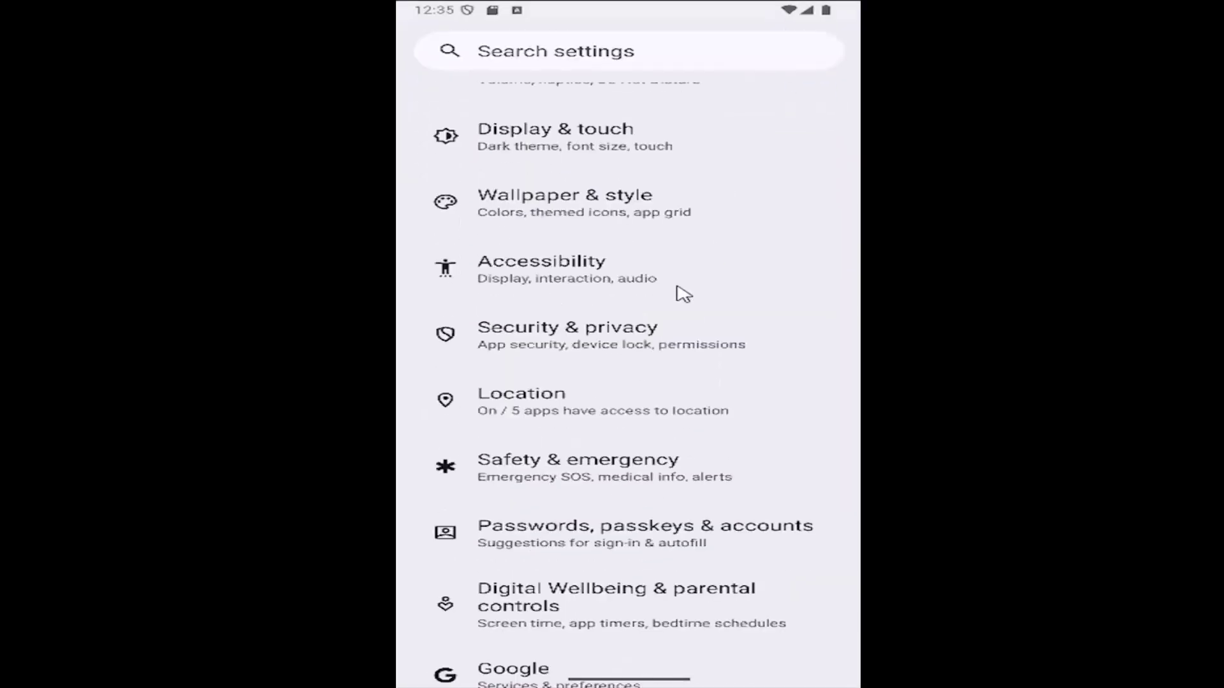
{"action": "left_click_drag", "start_coordinate": [590, 463], "coordinate": [563, 396]}
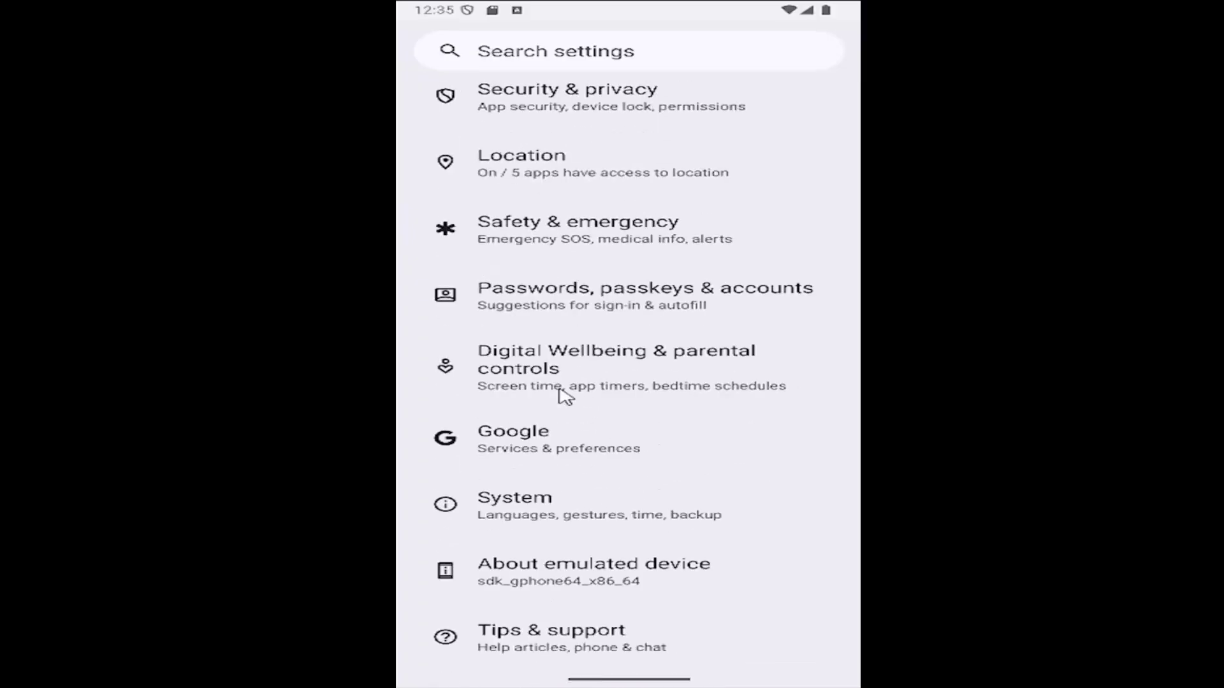
Step: Go to Google, then pick Search, Assistant & Voice under All services
{"action": "left_click", "coordinate": [518, 445]}
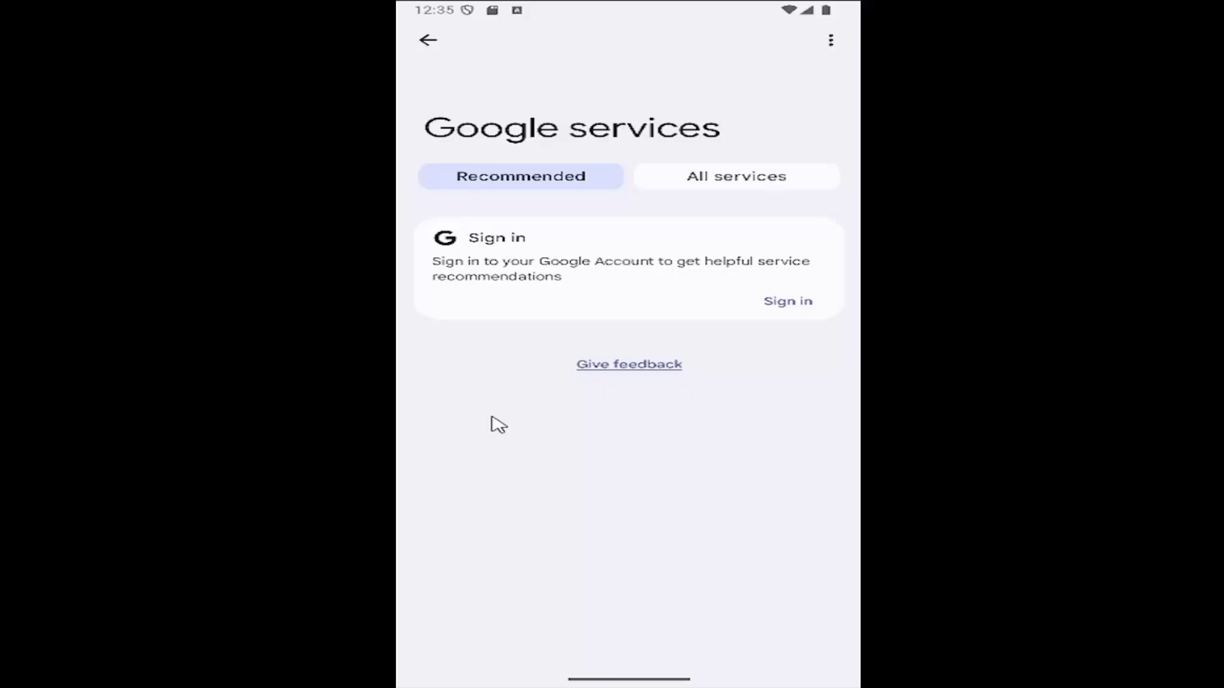
{"action": "left_click", "coordinate": [733, 180]}
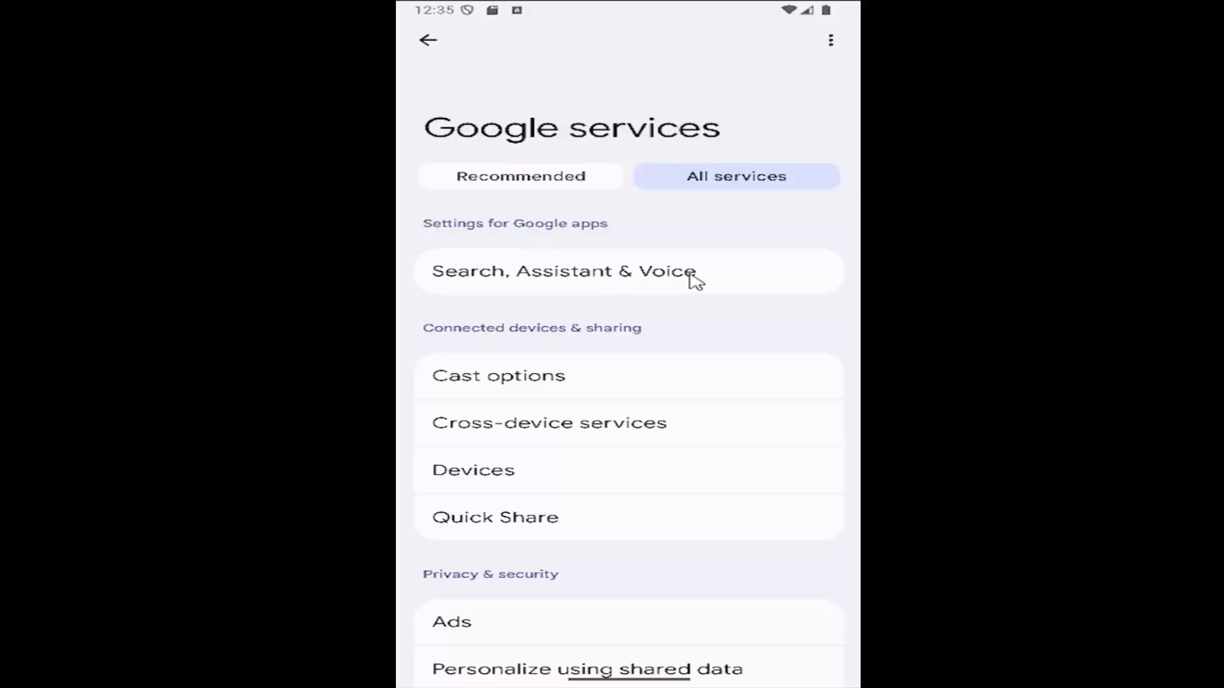
{"action": "left_click", "coordinate": [668, 275]}
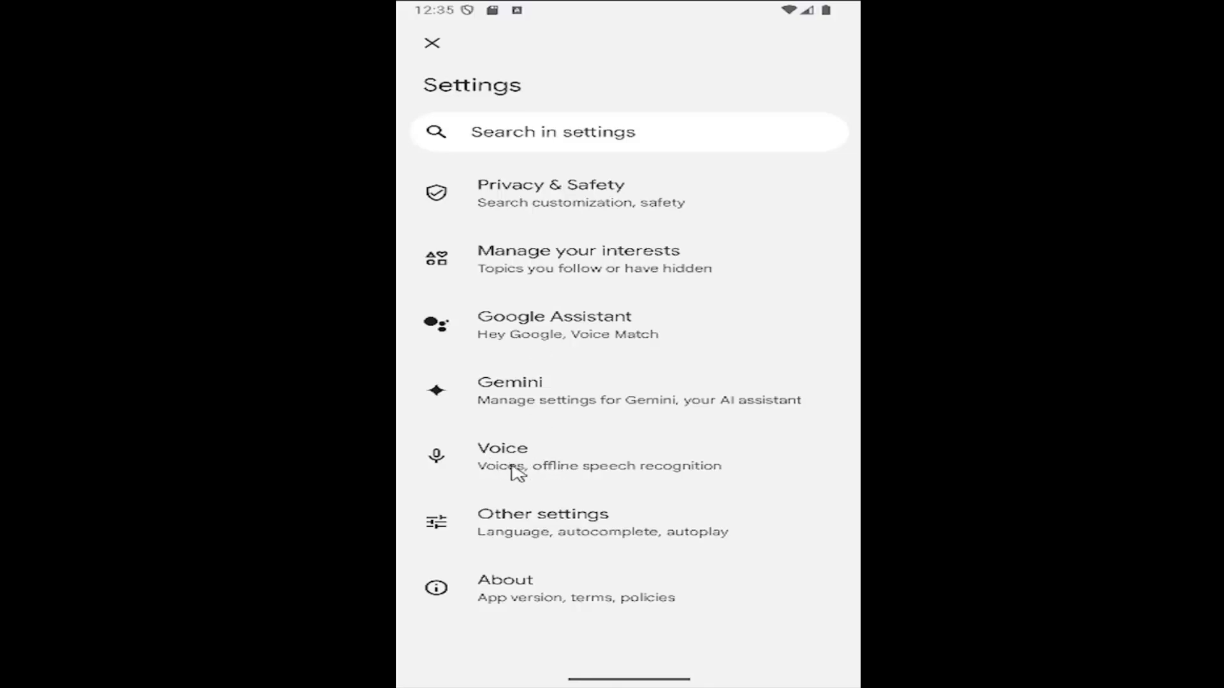
Step: Open Voice and review the Full/None Speech output options, leaving it at Full
{"action": "left_click", "coordinate": [564, 468]}
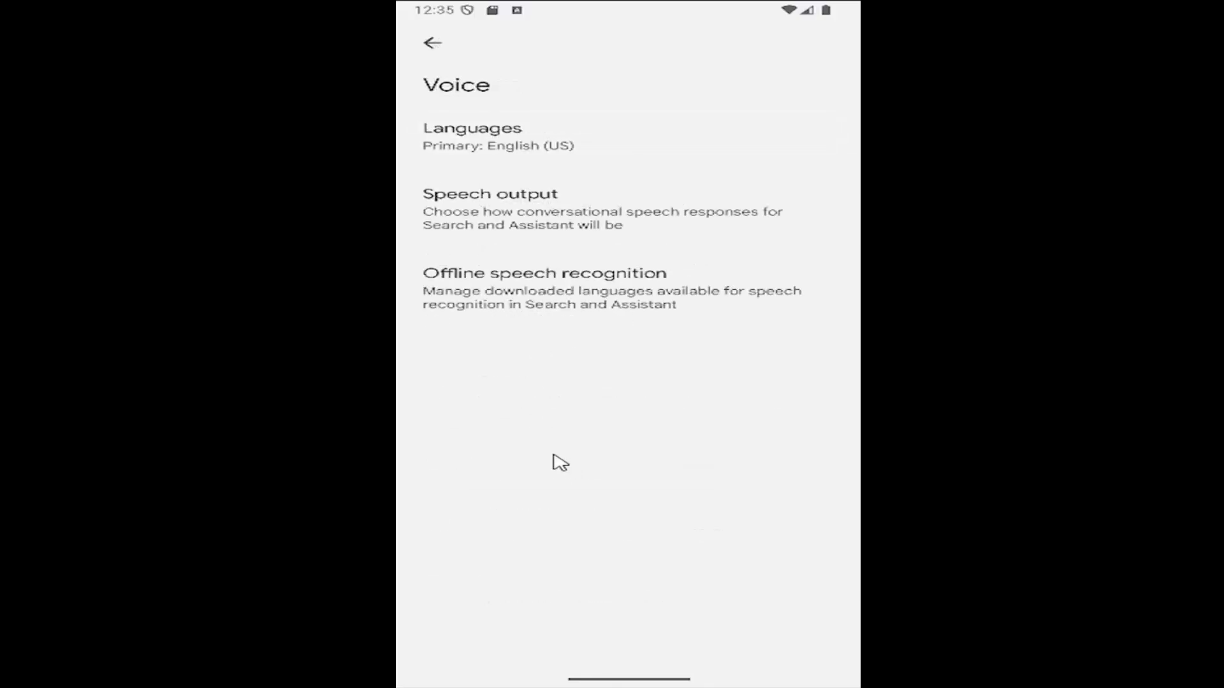
{"action": "left_click", "coordinate": [467, 227]}
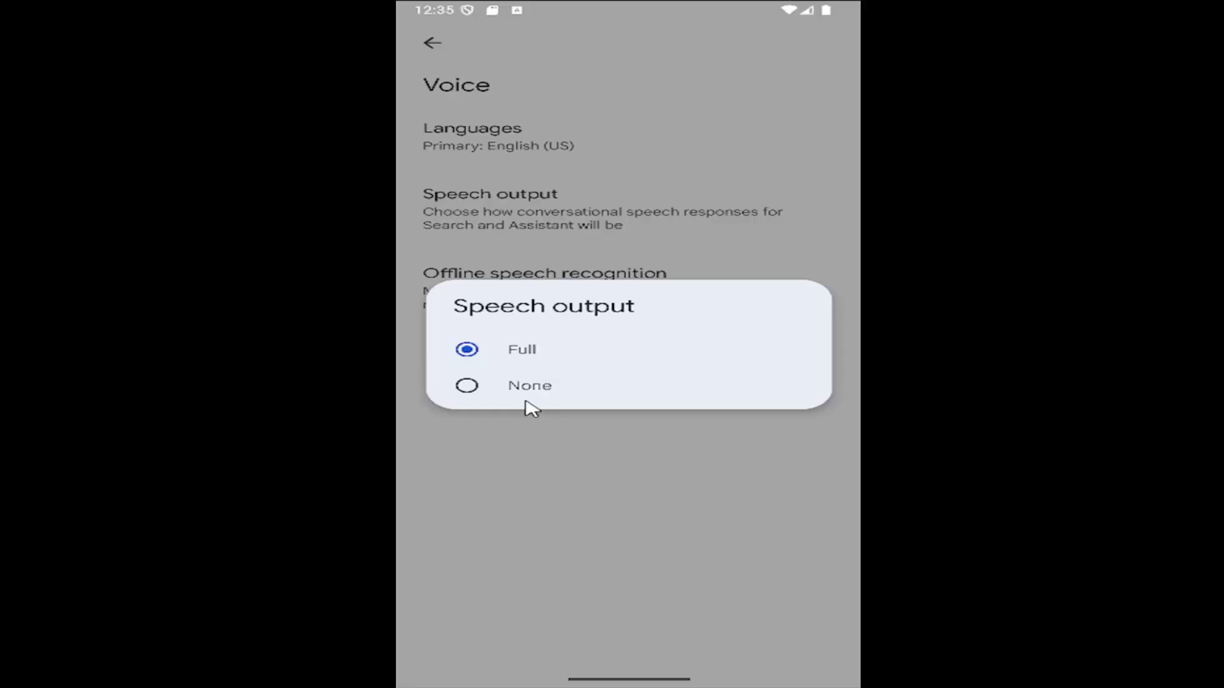
{"action": "left_click", "coordinate": [550, 477]}
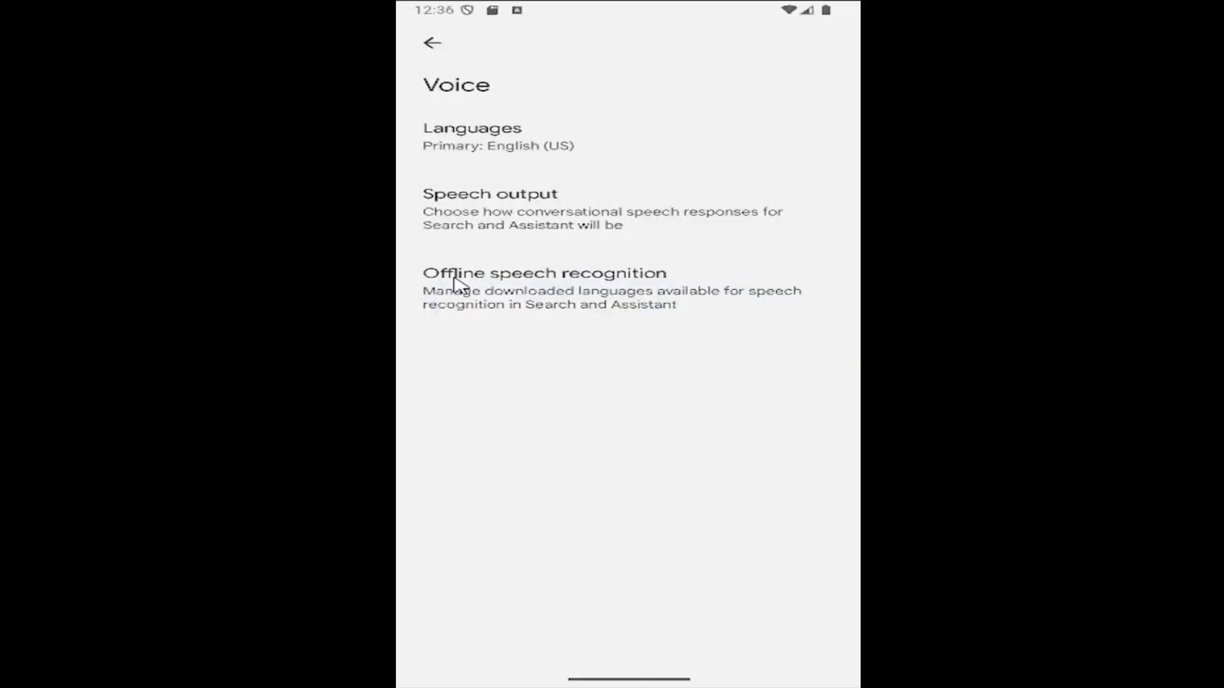
{"action": "left_click", "coordinate": [539, 301]}
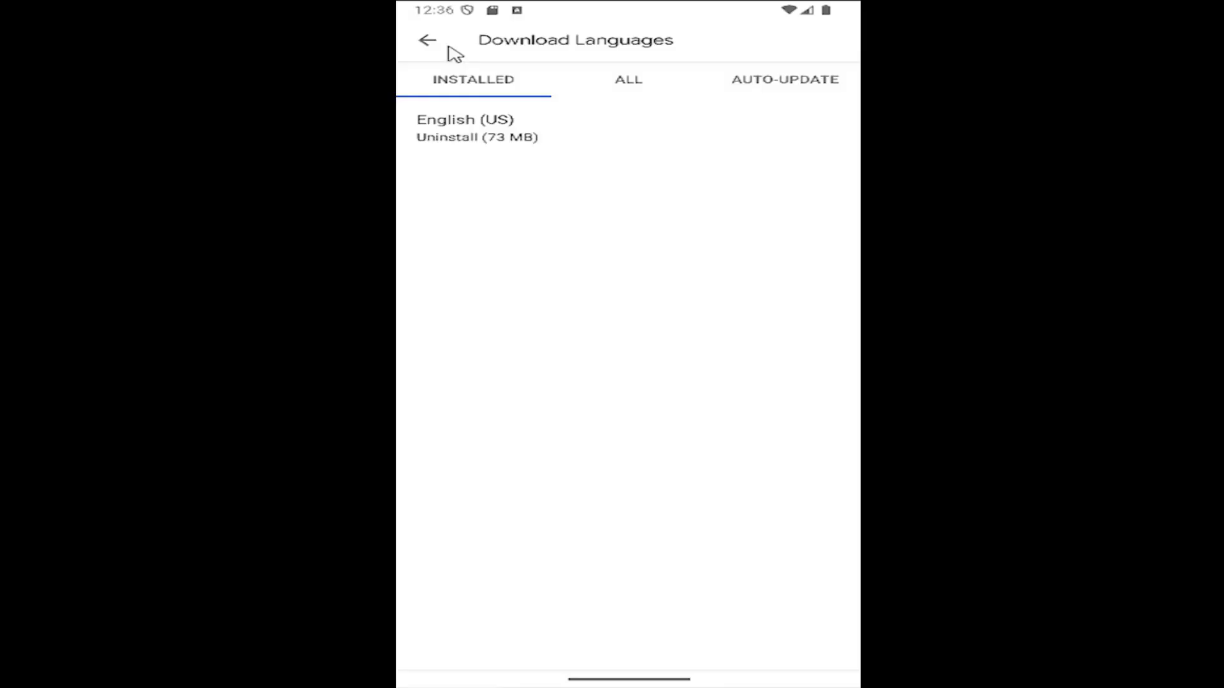
{"action": "left_click", "coordinate": [428, 40]}
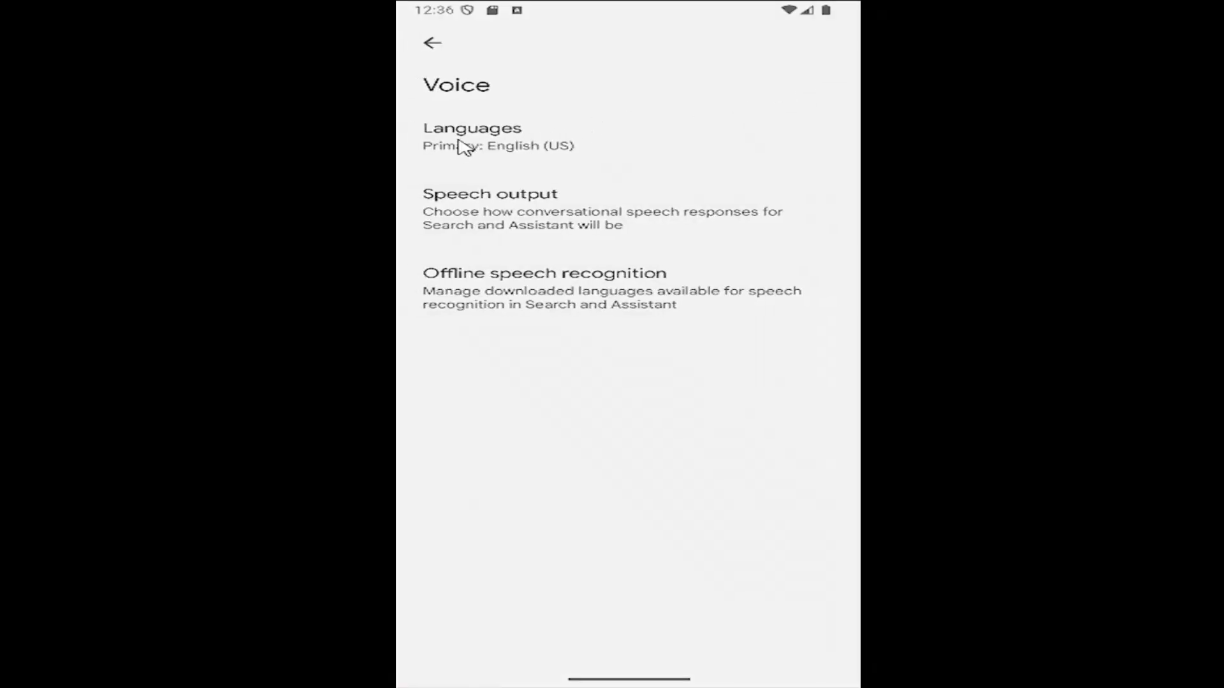
{"action": "left_click", "coordinate": [474, 148]}
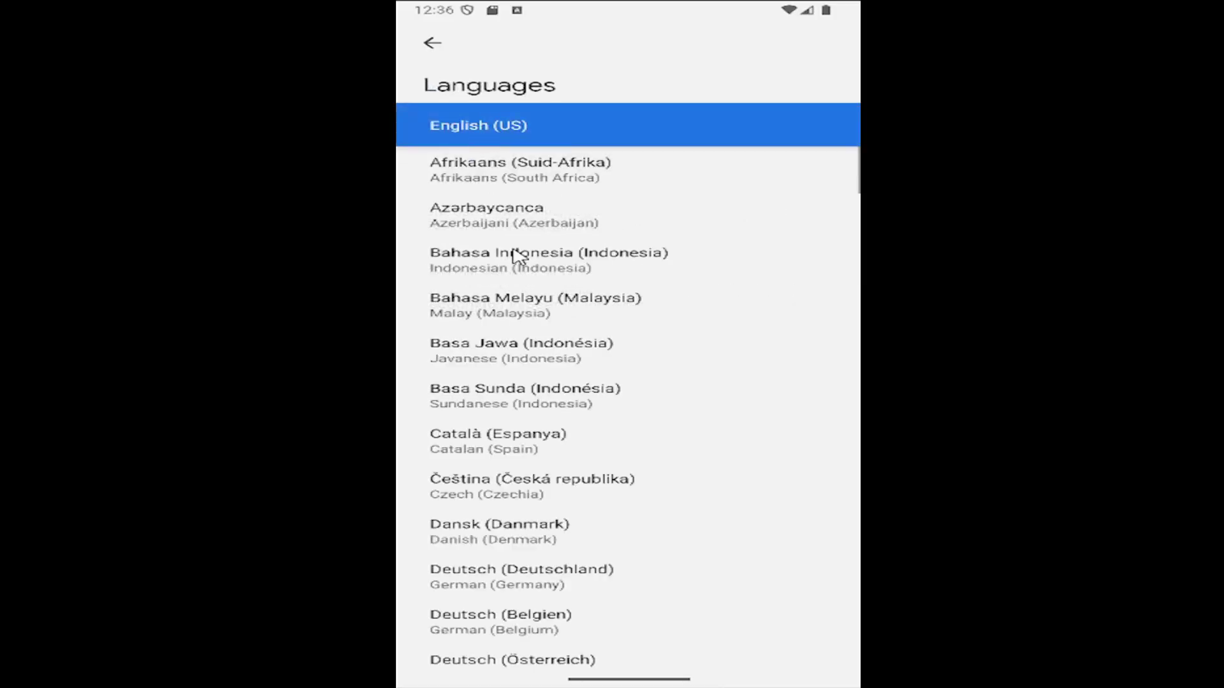
{"action": "left_click", "coordinate": [432, 46]}
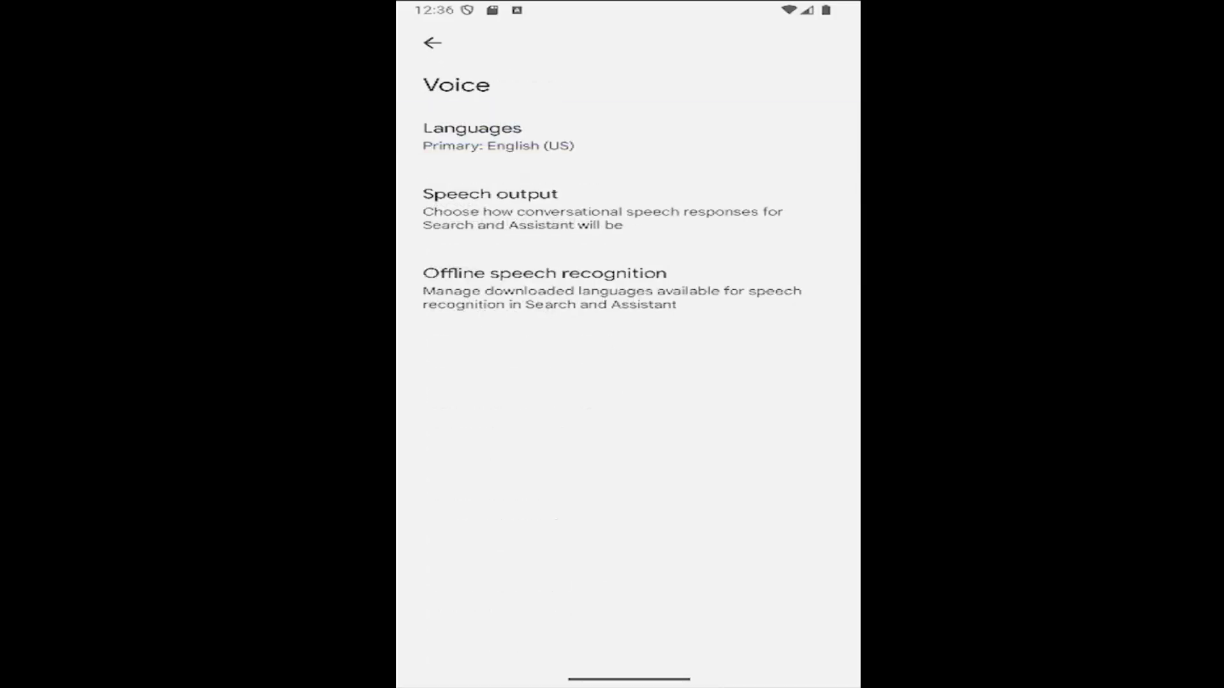
Step: Back out of Voice, Google app settings and Google services to the app drawer
{"action": "left_click", "coordinate": [432, 44]}
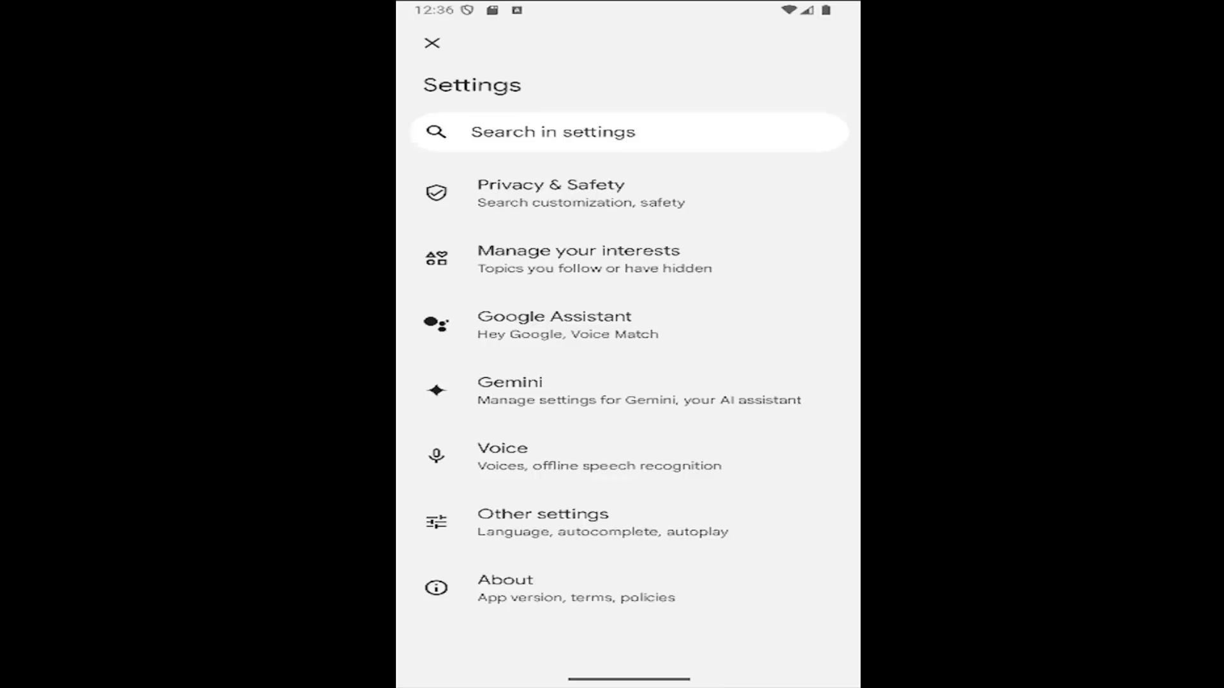
{"action": "left_click", "coordinate": [432, 45]}
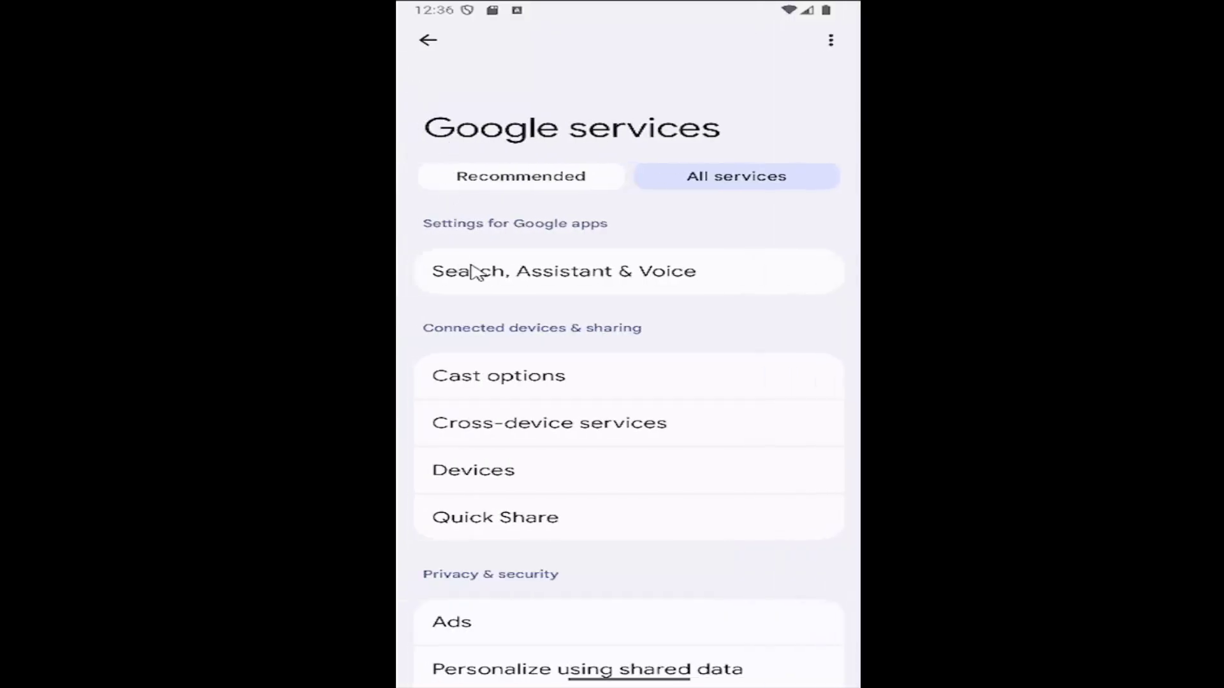
{"action": "key", "text": "Escape"}
{"action": "left_click_drag", "start_coordinate": [631, 665], "coordinate": [611, 440]}
{"action": "left_click", "coordinate": [803, 510]}
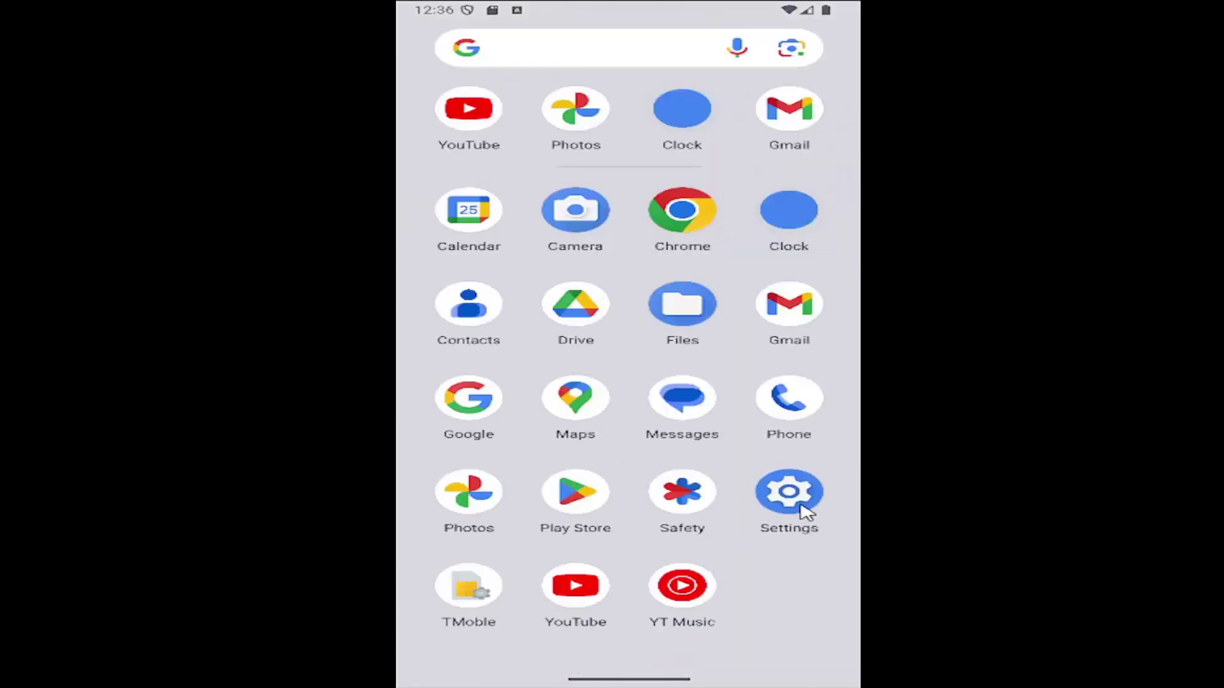